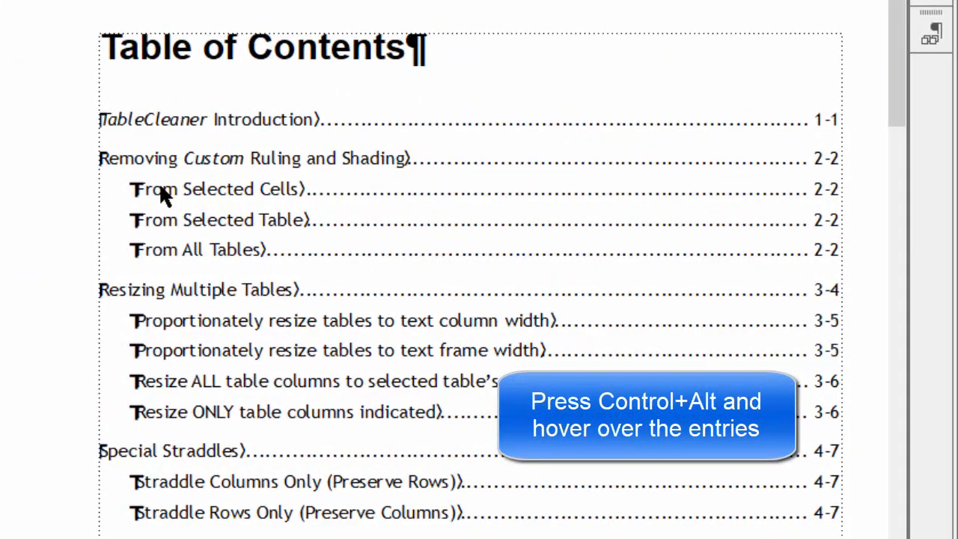
- Examine how far the hyperlinks extend in the table of contents entries "TableCleaner Introduction" and "Removing Custom Ruling and Shading"
{"action": "key", "text": "ctrl+alt"}
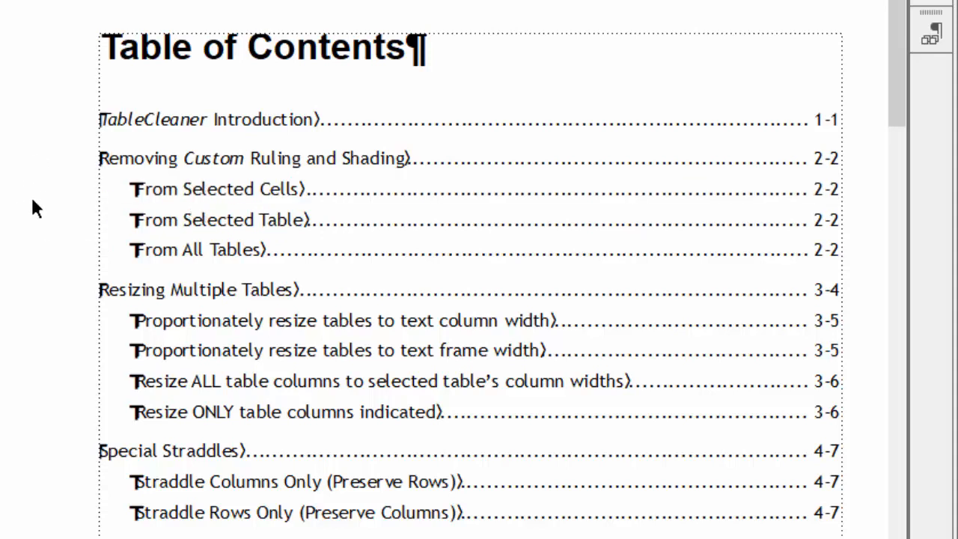
{"action": "double_click", "coordinate": [134, 127]}
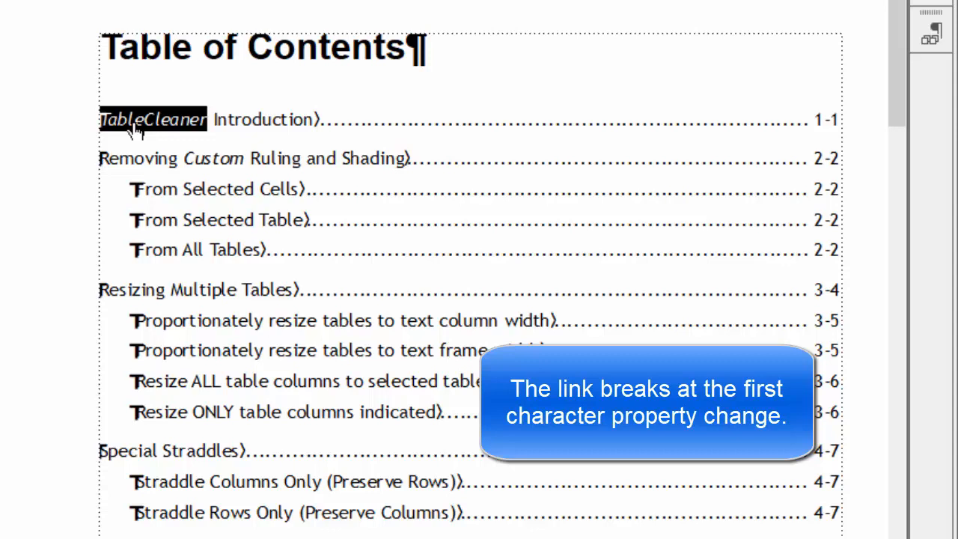
{"action": "left_click", "coordinate": [146, 131]}
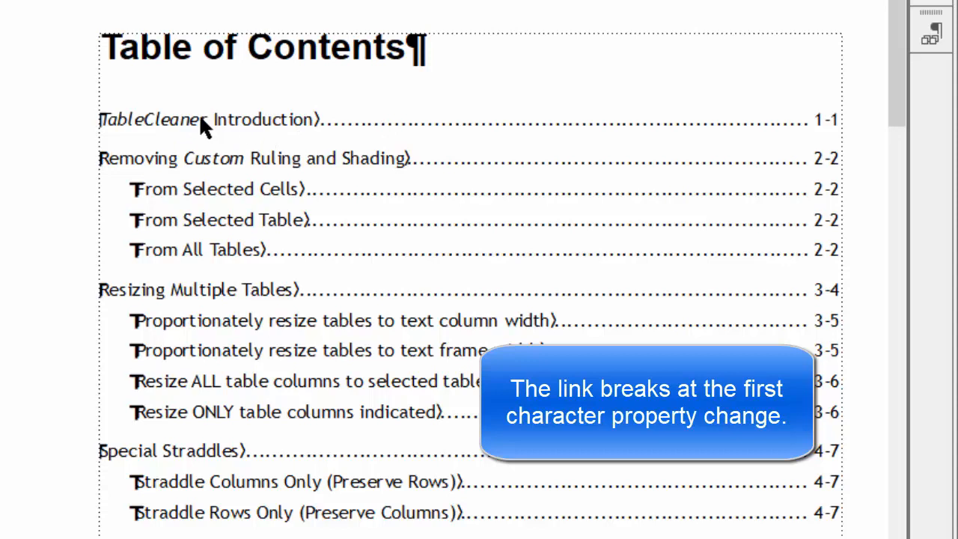
{"action": "double_click", "coordinate": [153, 165]}
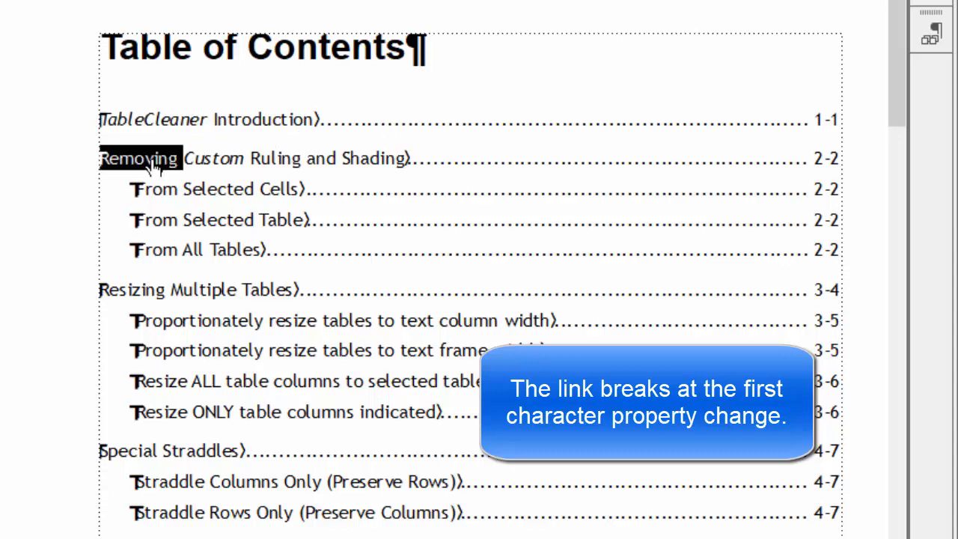
{"action": "left_click", "coordinate": [184, 164]}
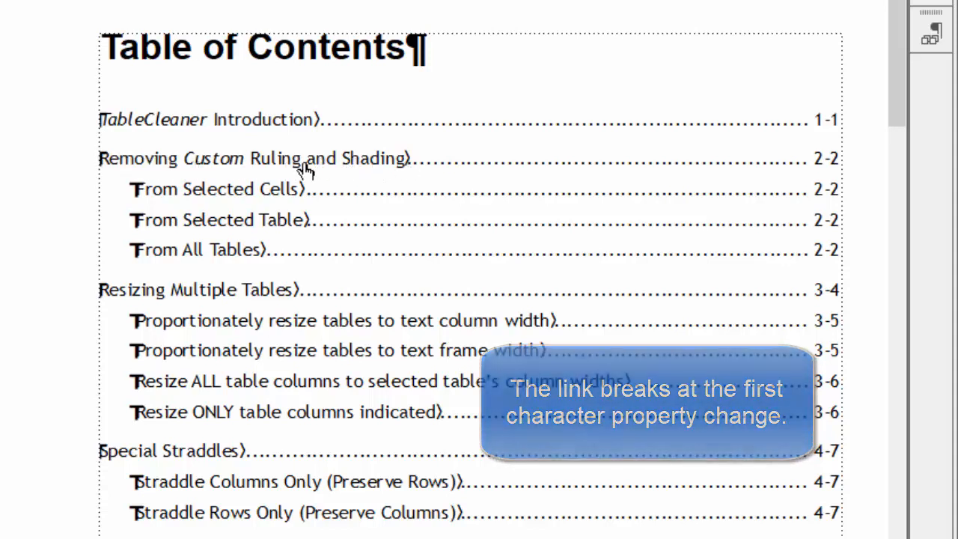
{"action": "double_click", "coordinate": [157, 166]}
{"action": "left_click", "coordinate": [66, 165]}
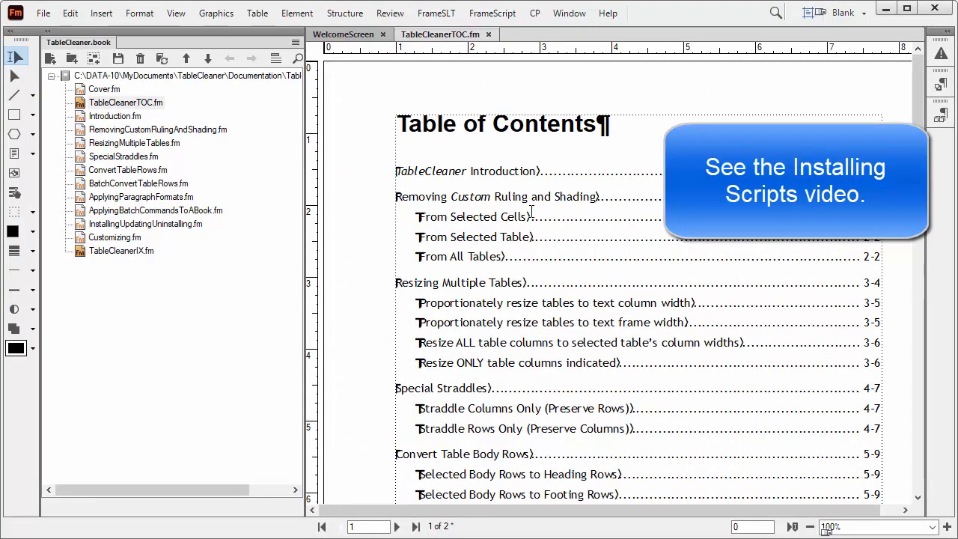
- Run Fix Generated List Links on TableCleanerTOC.fm, test the repaired entry links, and save the document
{"action": "left_click", "coordinate": [535, 14]}
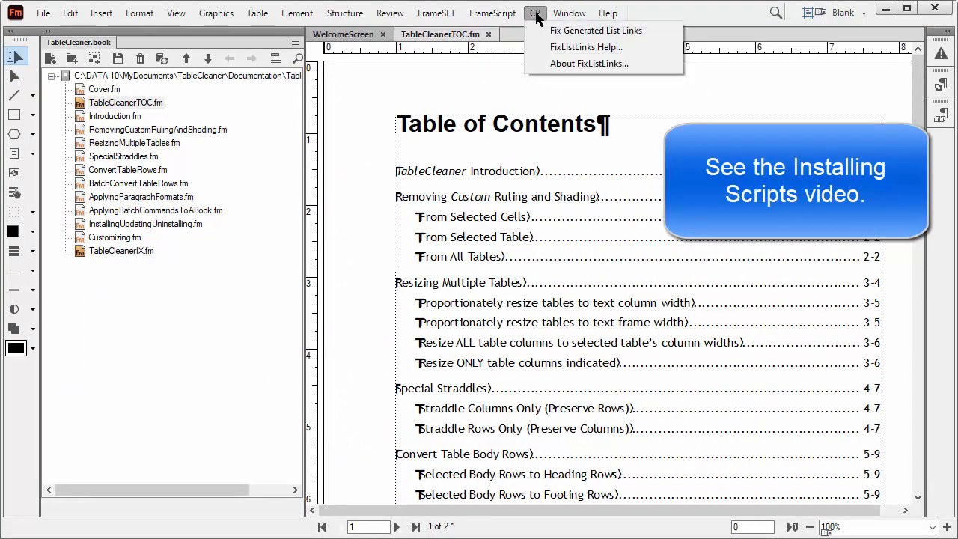
{"action": "left_click", "coordinate": [561, 30]}
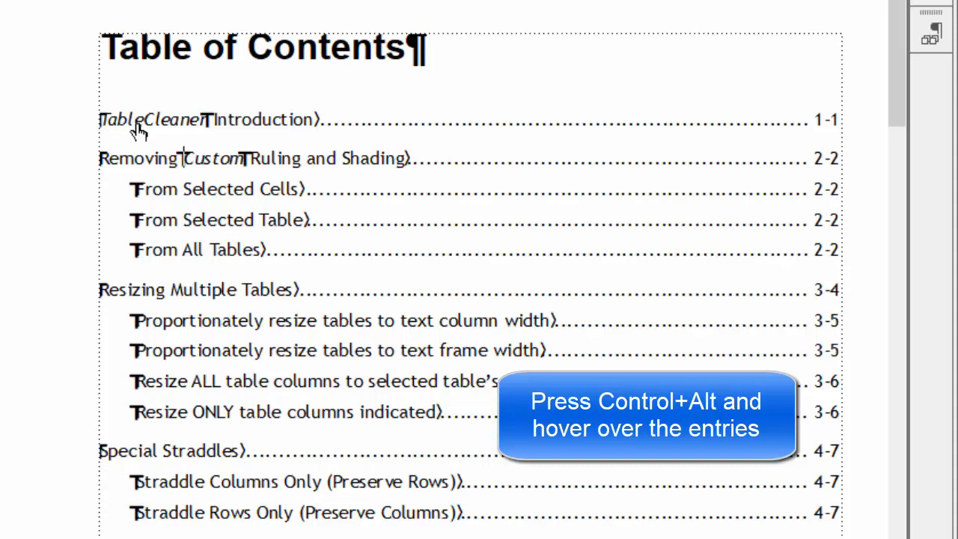
{"action": "key", "text": "ctrl+alt"}
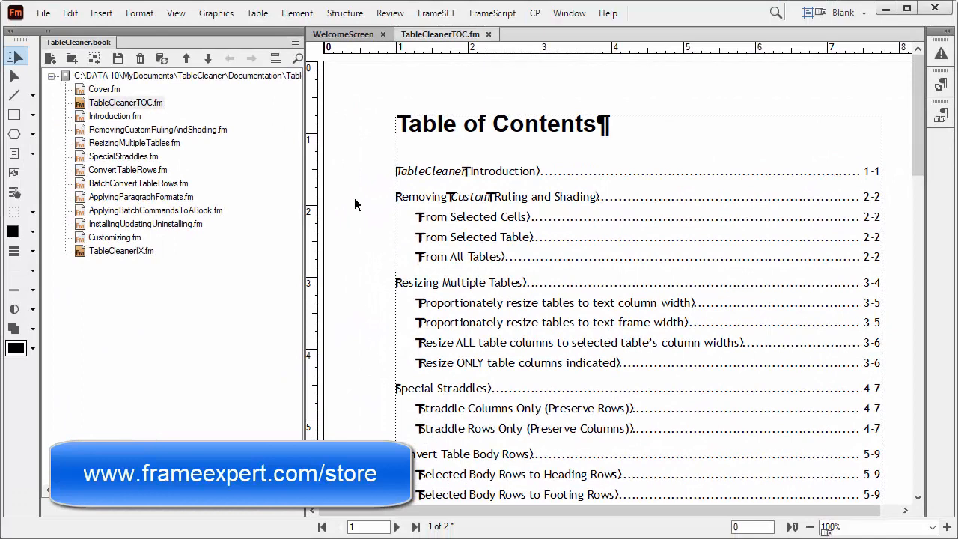
{"action": "key", "text": "ctrl+s"}
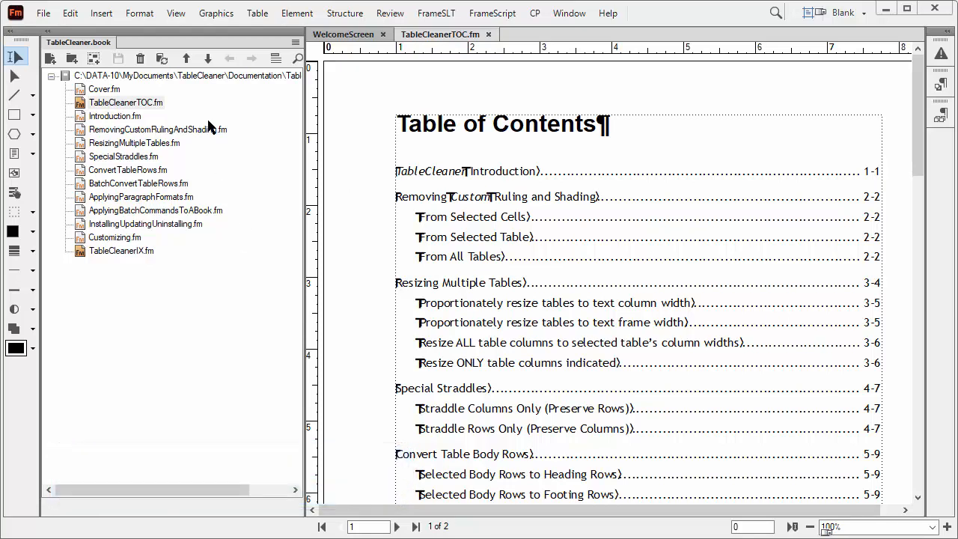
- Update the book with TableCleanerTOC.fm regenerated, and close that document with its changes saved
{"action": "left_click", "coordinate": [162, 59]}
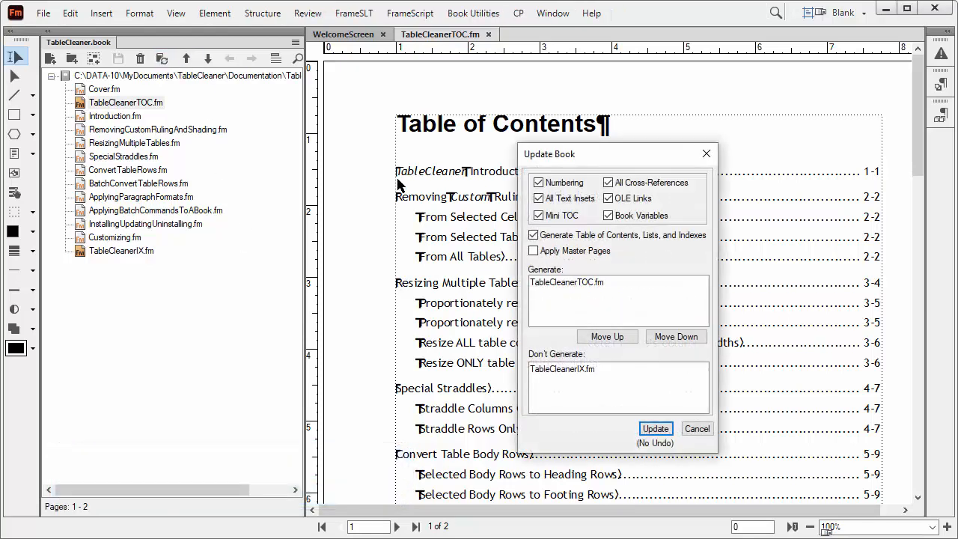
{"action": "left_click", "coordinate": [660, 429]}
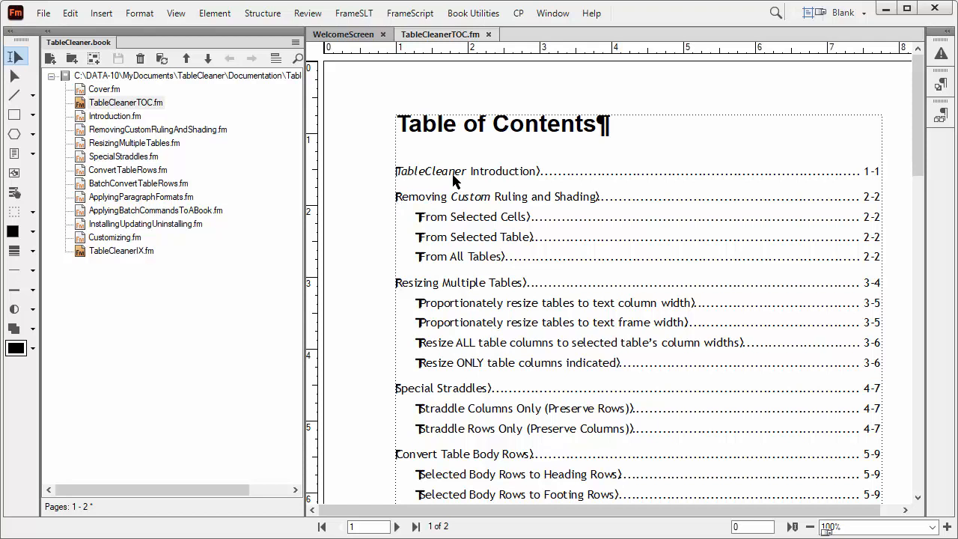
{"action": "left_click", "coordinate": [432, 34]}
{"action": "left_click", "coordinate": [536, 13]}
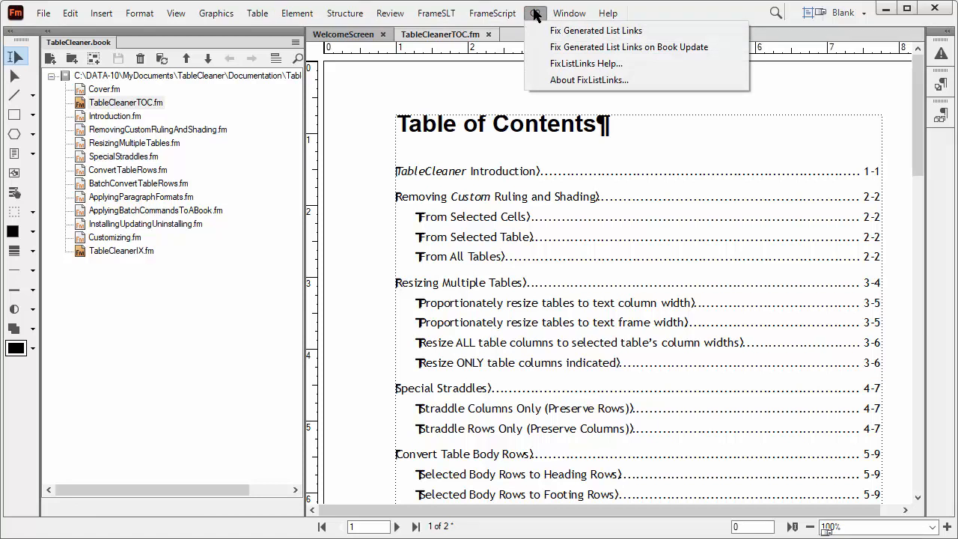
{"action": "left_click", "coordinate": [420, 60]}
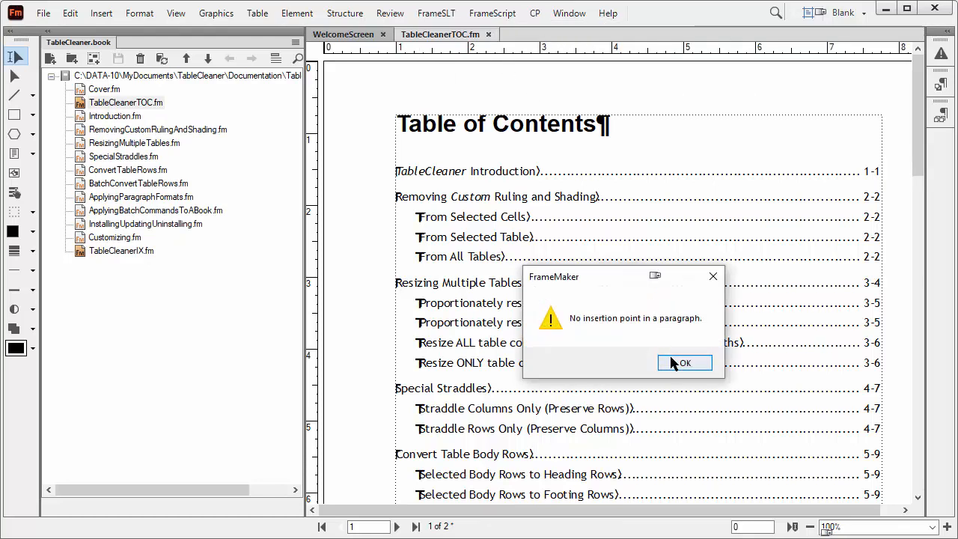
{"action": "left_click", "coordinate": [678, 360]}
{"action": "left_click", "coordinate": [488, 34]}
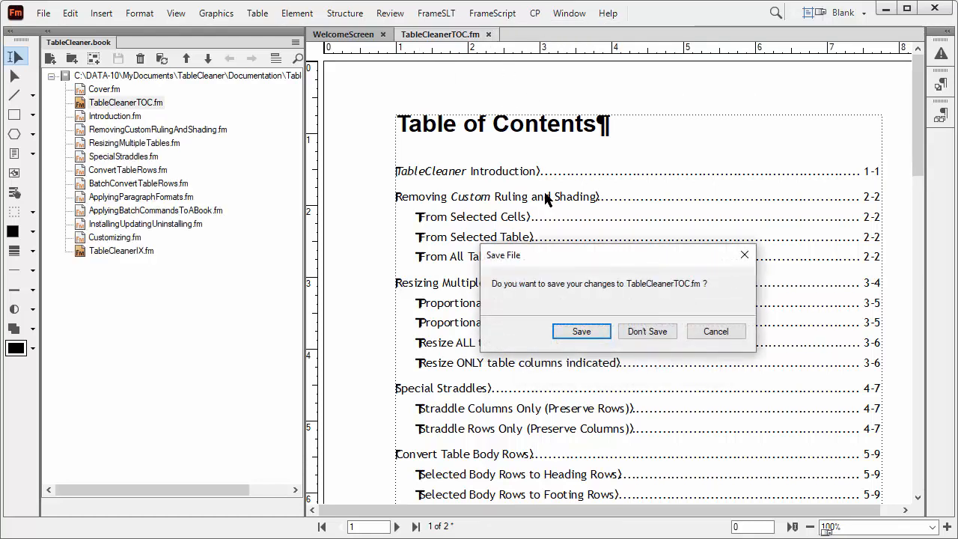
{"action": "left_click", "coordinate": [591, 334]}
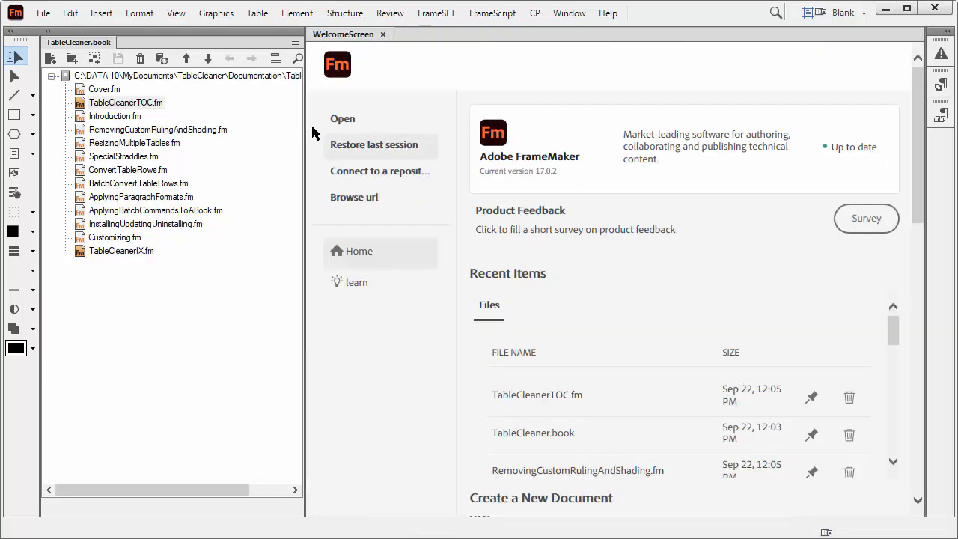
- Run Fix Generated List Links on the whole TableCleaner.book, and open TableCleanerTOC.fm to check its entries
{"action": "left_click", "coordinate": [98, 77]}
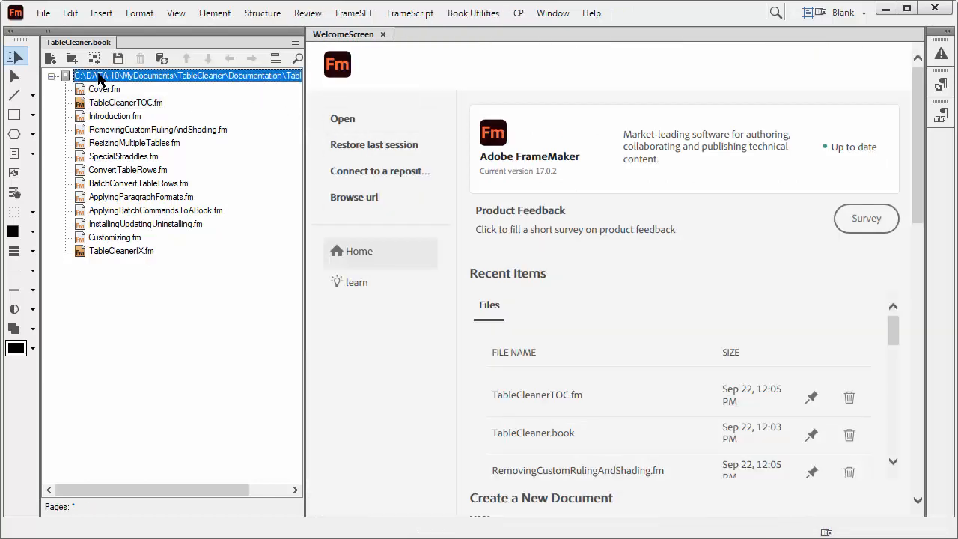
{"action": "left_click", "coordinate": [514, 18]}
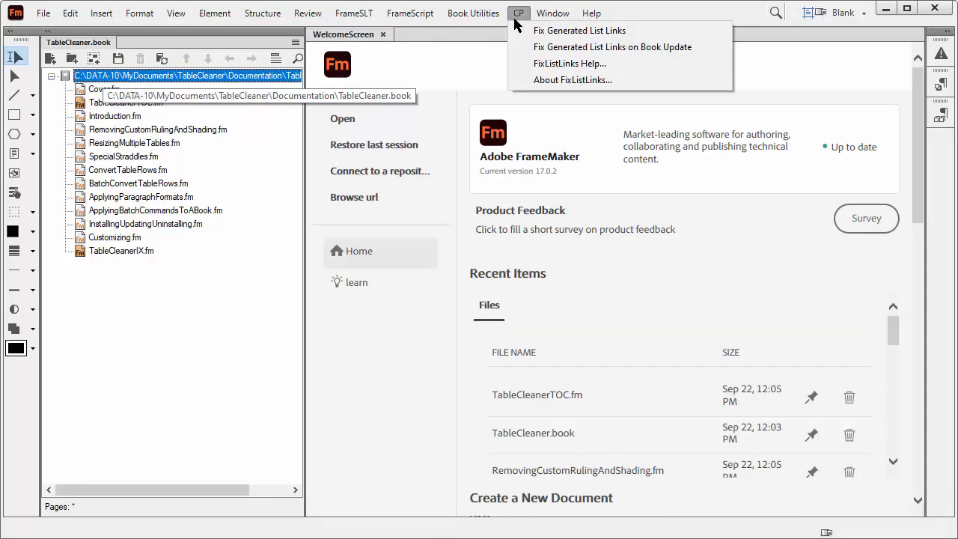
{"action": "left_click", "coordinate": [535, 30]}
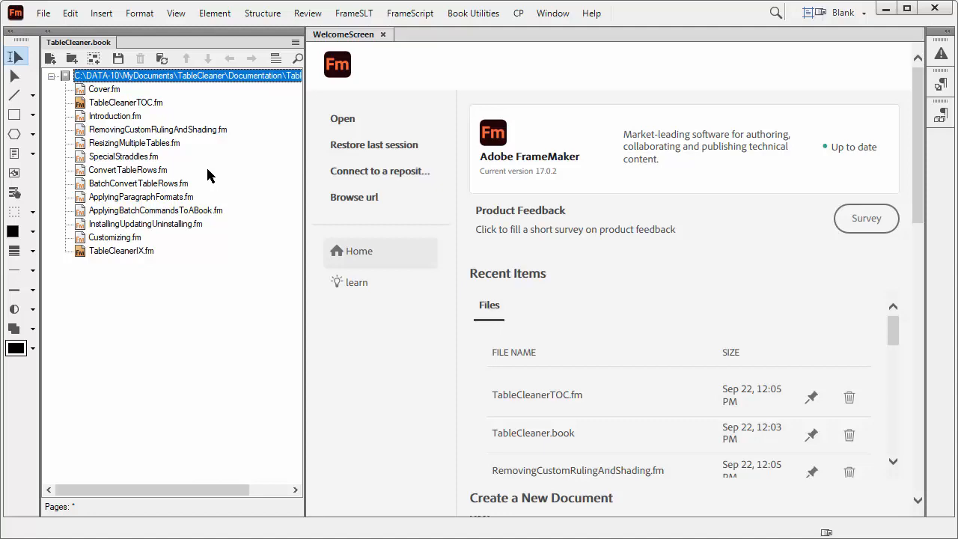
{"action": "double_click", "coordinate": [152, 104]}
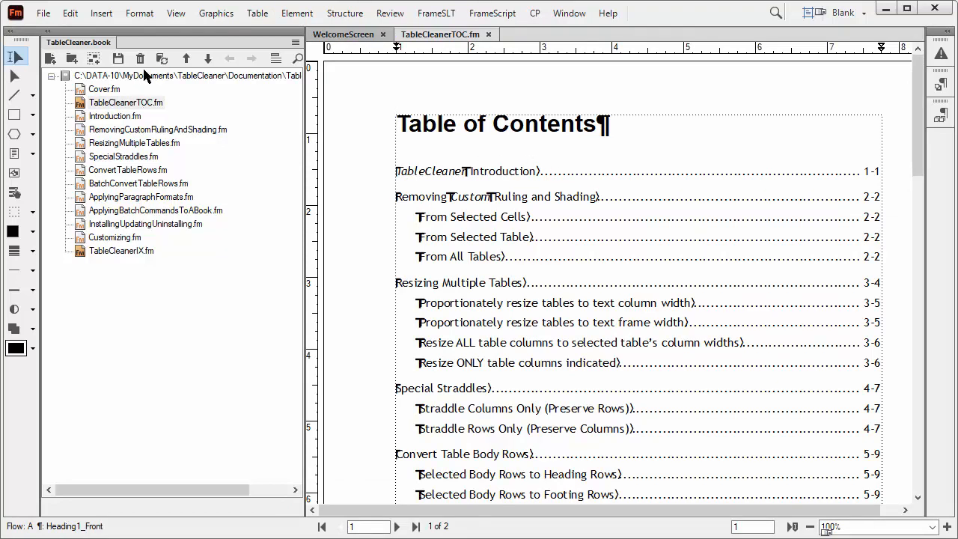
- Update the book again to regenerate the table of contents, and save and close TableCleanerTOC.fm
{"action": "left_click", "coordinate": [160, 63]}
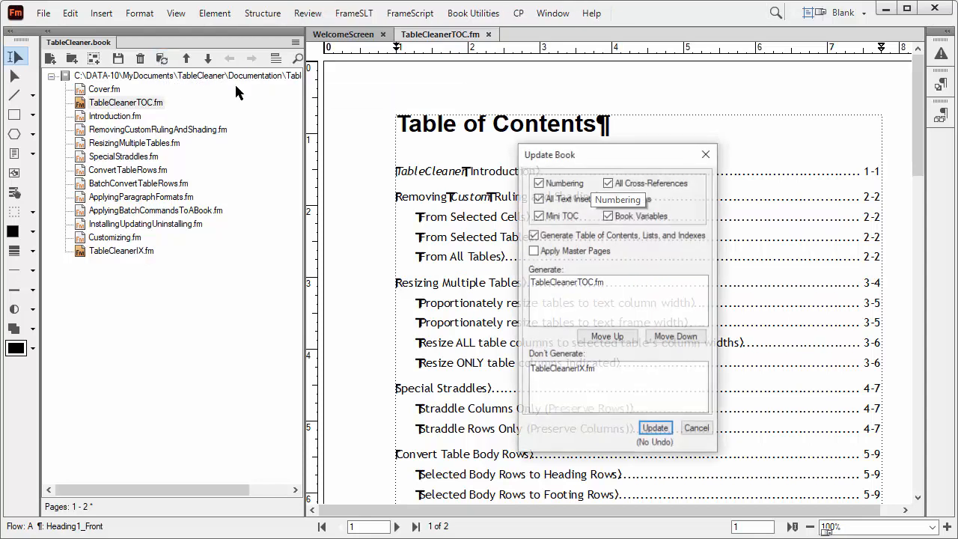
{"action": "left_click", "coordinate": [649, 429]}
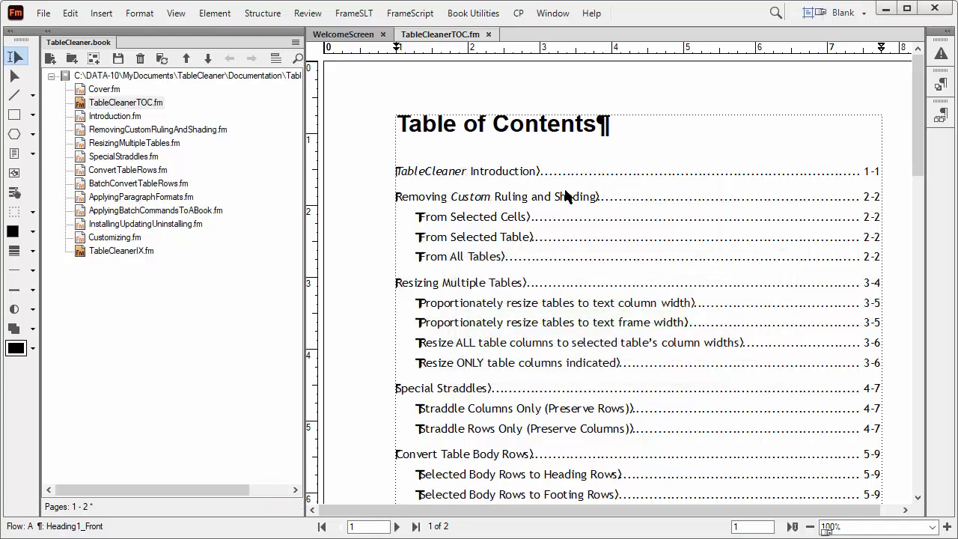
{"action": "left_click", "coordinate": [488, 34]}
{"action": "left_click", "coordinate": [581, 330]}
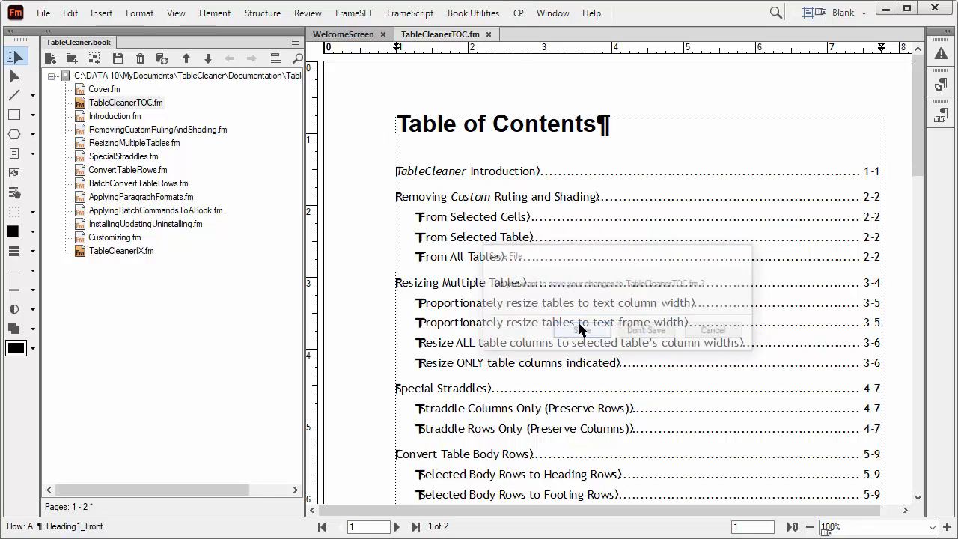
- Enable Fix Generated List Links on Book Update, and check that the option is on
{"action": "left_click", "coordinate": [541, 18]}
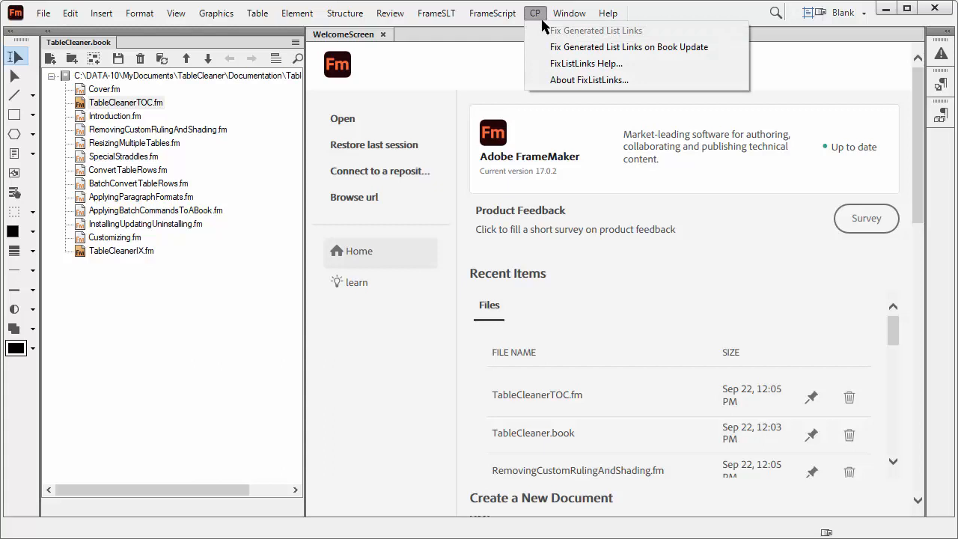
{"action": "left_click", "coordinate": [548, 46]}
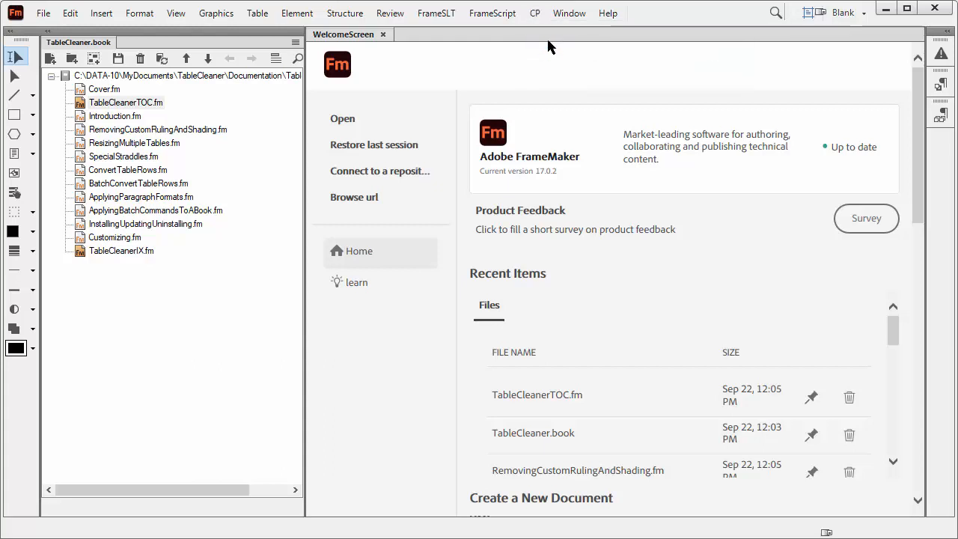
{"action": "left_click", "coordinate": [537, 19]}
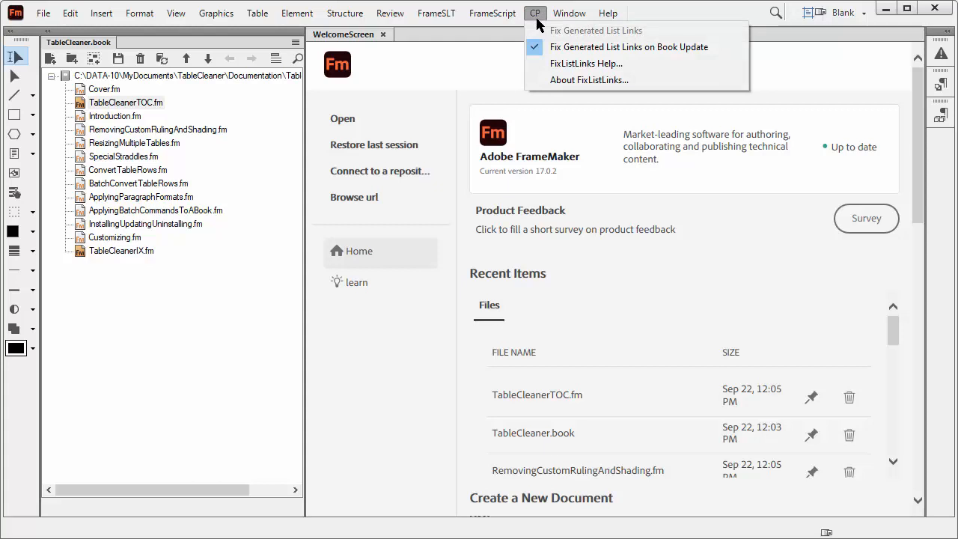
{"action": "left_click", "coordinate": [428, 65]}
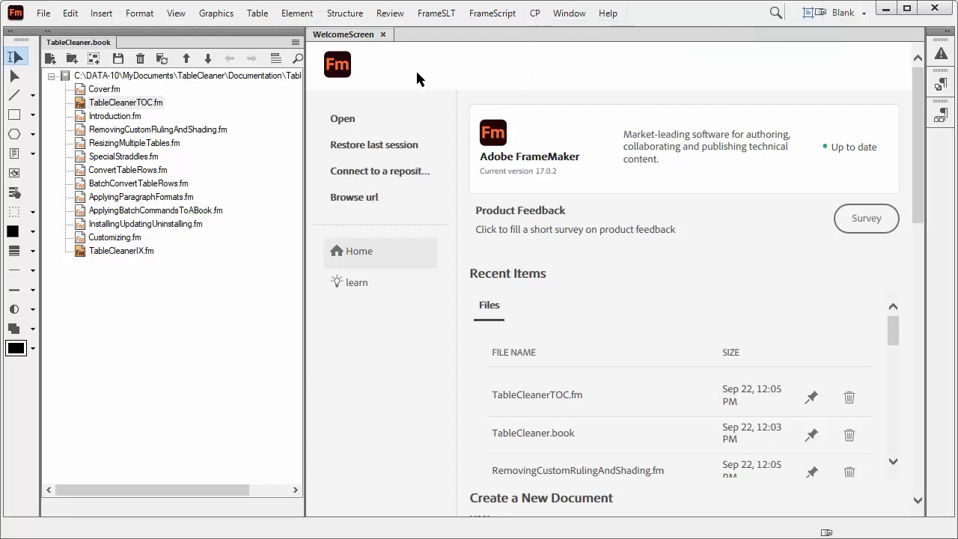
- Update the book with TableCleanerTOC.fm regenerated, and open that document to check its entry links
{"action": "left_click", "coordinate": [161, 59]}
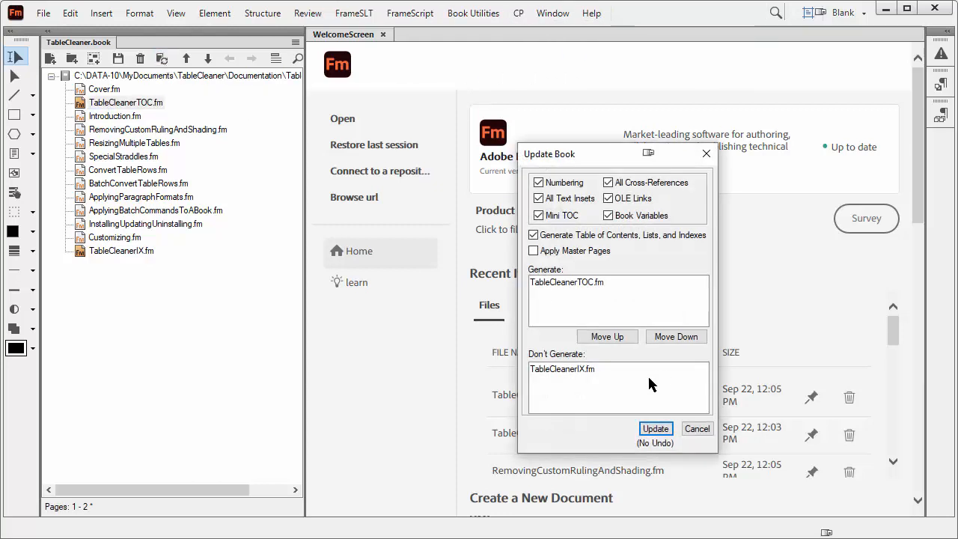
{"action": "left_click", "coordinate": [657, 429]}
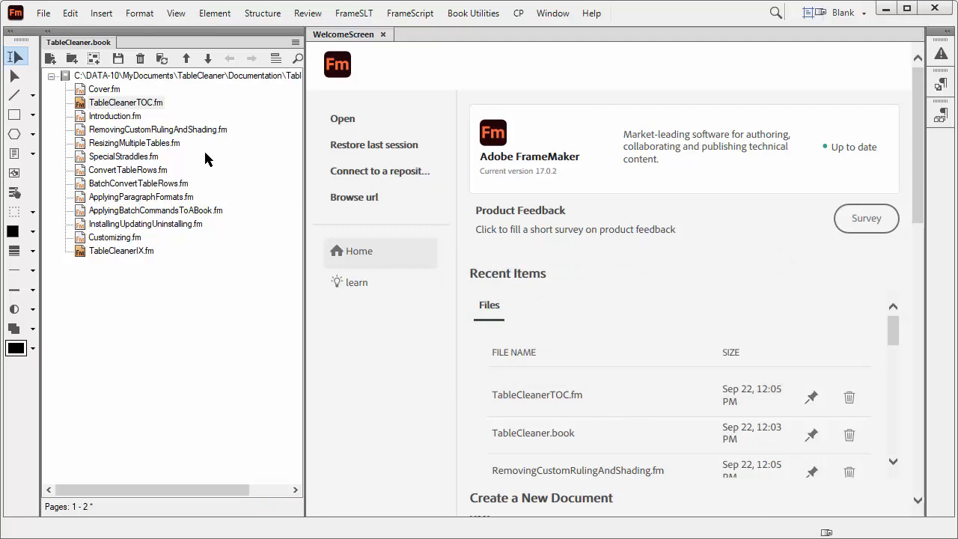
{"action": "double_click", "coordinate": [152, 109]}
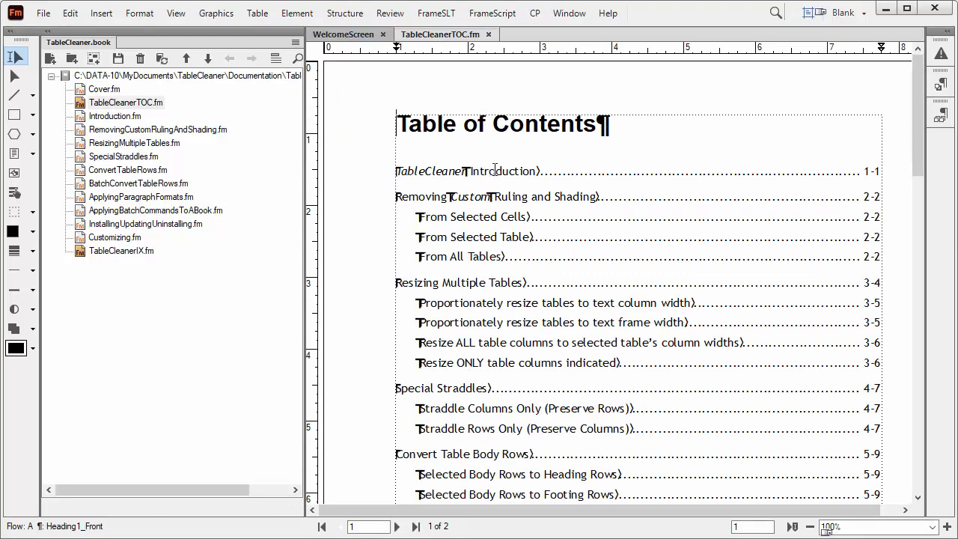
{"action": "left_click", "coordinate": [534, 13]}
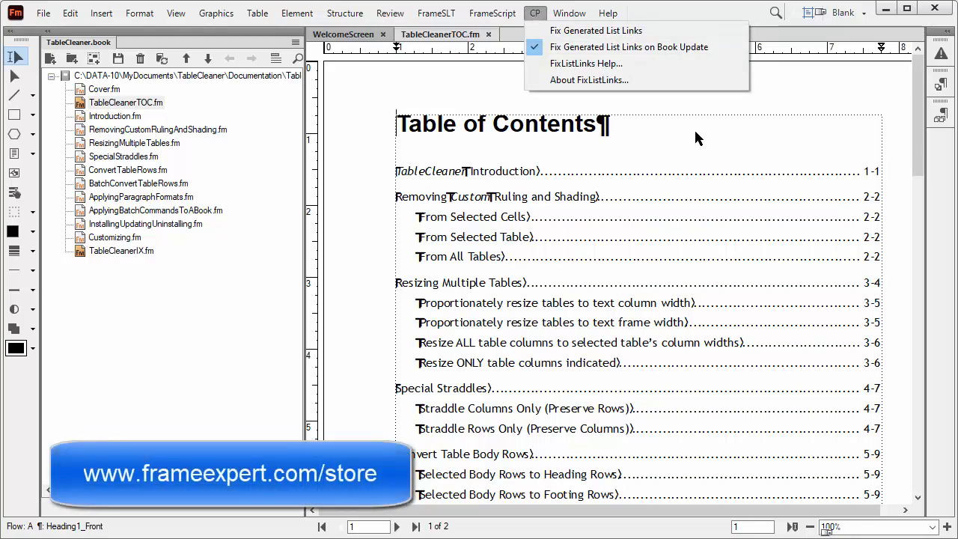
{"action": "left_click", "coordinate": [756, 102]}
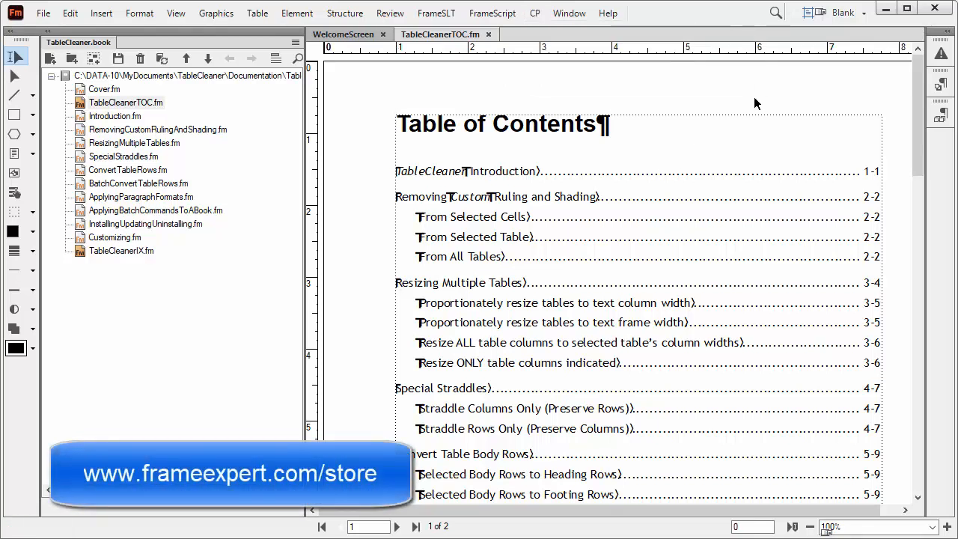